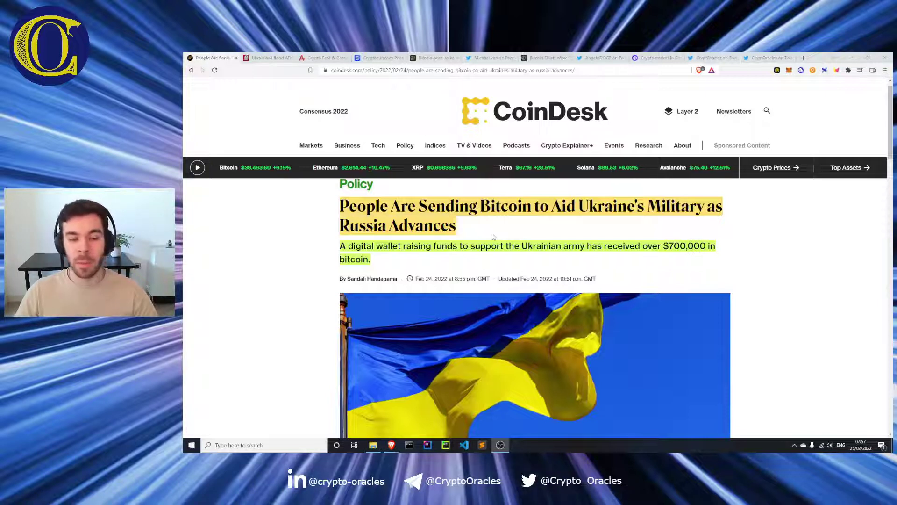
Step: Check the New York Post Ukrainian ATM story, then return to the CoinDesk Bitcoin-for-Ukraine article
{"action": "left_click", "coordinate": [277, 58]}
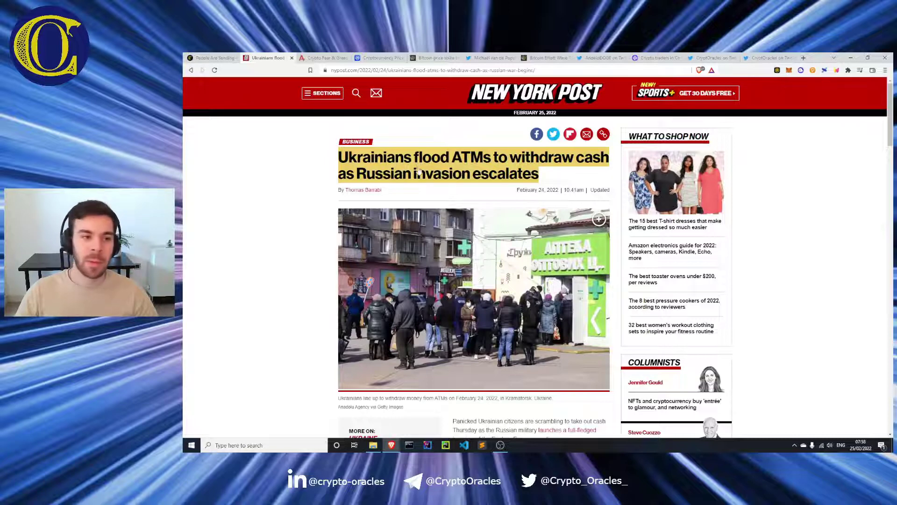
{"action": "left_click", "coordinate": [211, 58]}
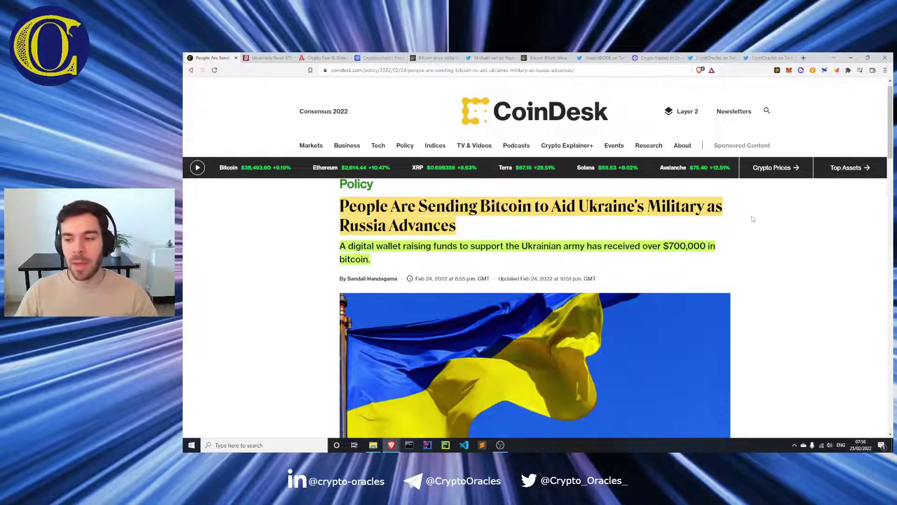
{"action": "left_click_drag", "start_coordinate": [890, 129], "coordinate": [890, 193]}
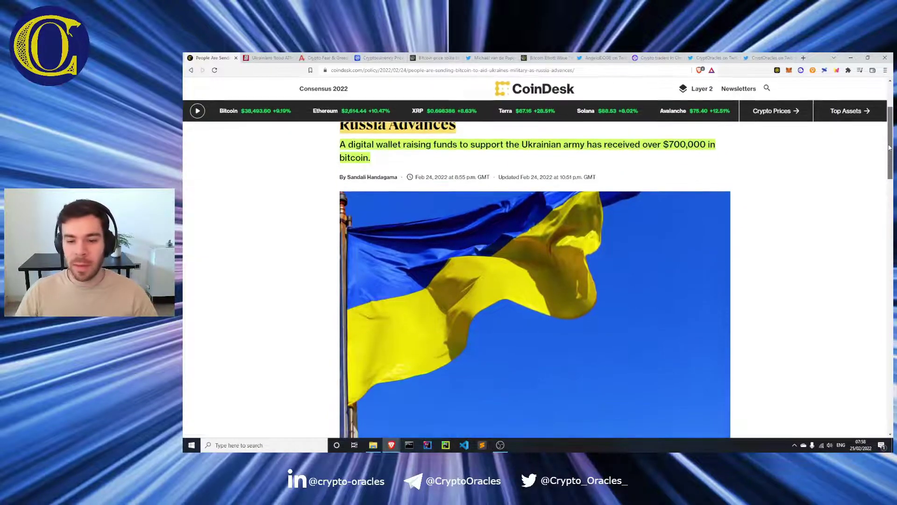
{"action": "scroll", "coordinate": [783, 208], "scroll_direction": "up", "scroll_amount": 5}
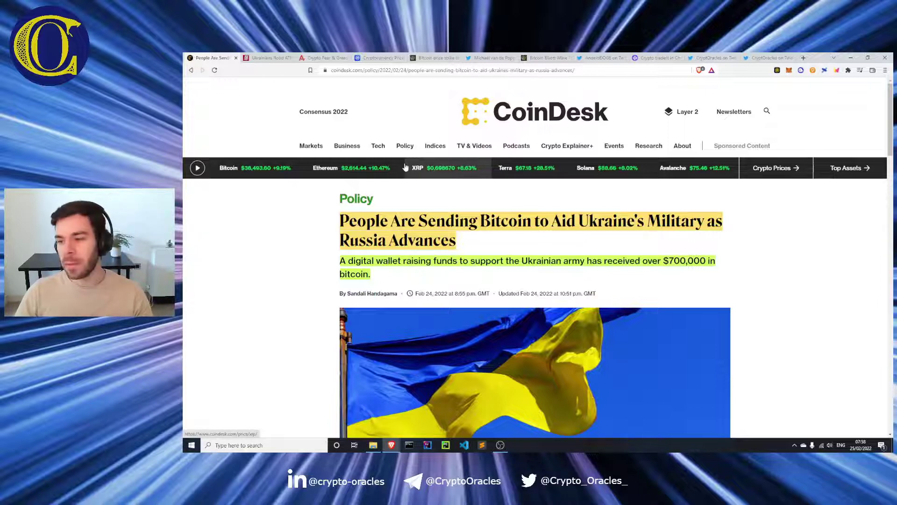
Step: Show the Fear & Greed Index at 27 (Fear) alongside yesterday's, last week's and last month's readings
{"action": "left_click", "coordinate": [325, 58]}
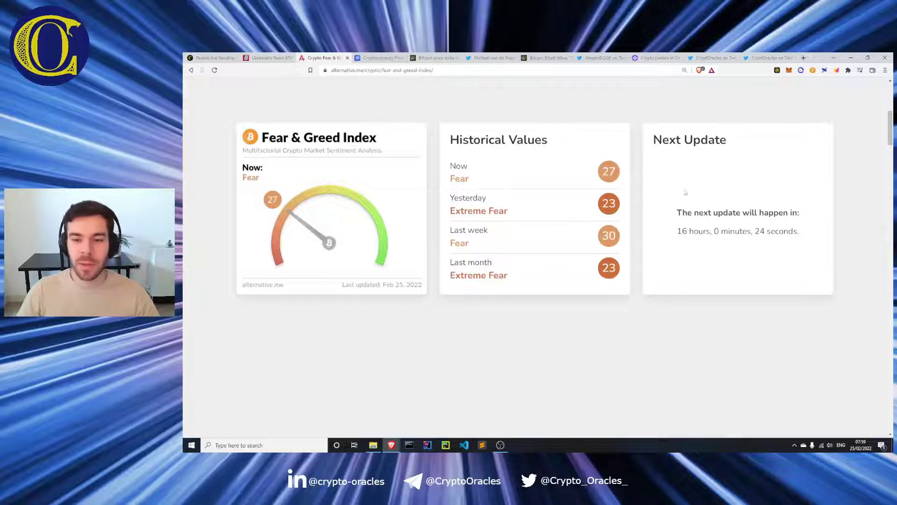
{"action": "left_click_drag", "start_coordinate": [890, 134], "coordinate": [891, 129]}
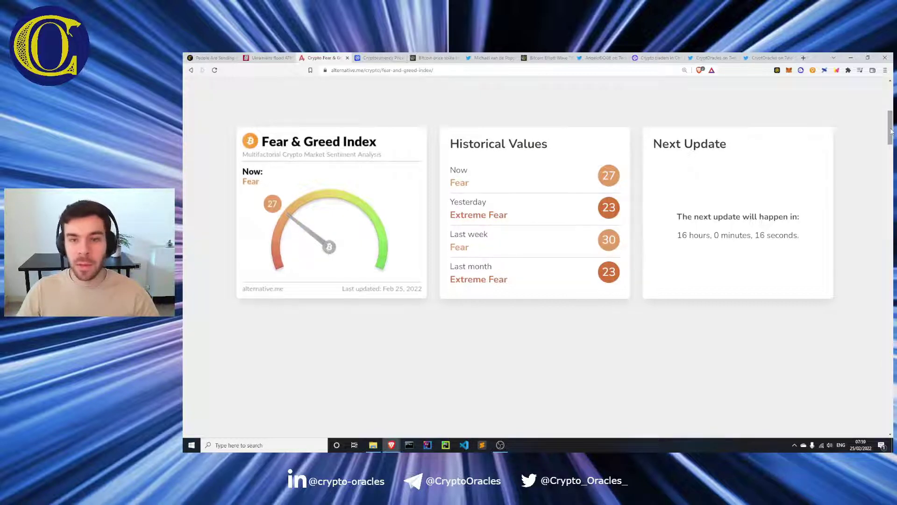
{"action": "scroll", "coordinate": [891, 125], "scroll_direction": "down", "scroll_amount": 1}
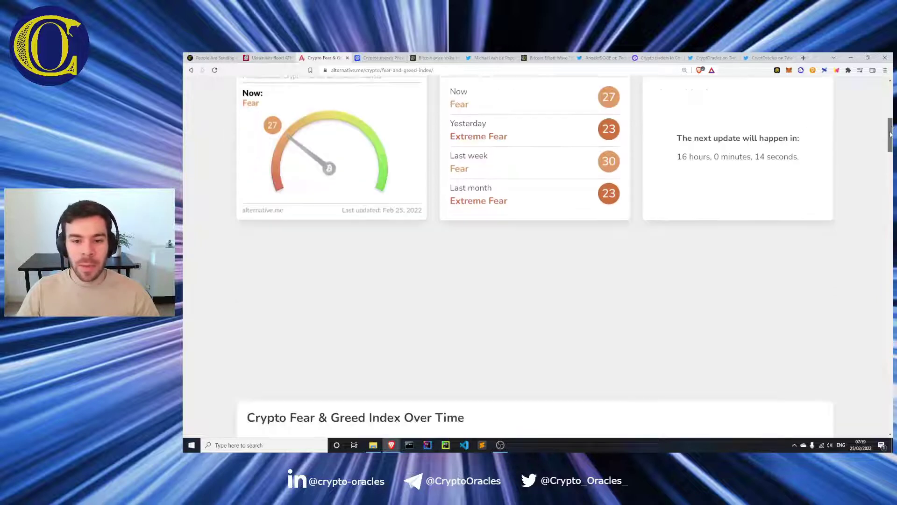
{"action": "scroll", "coordinate": [891, 125], "scroll_direction": "up", "scroll_amount": 2}
Step: Scroll CoinMarketCap's market-cap table down to the Terra and Avalanche rows
{"action": "left_click", "coordinate": [365, 58]}
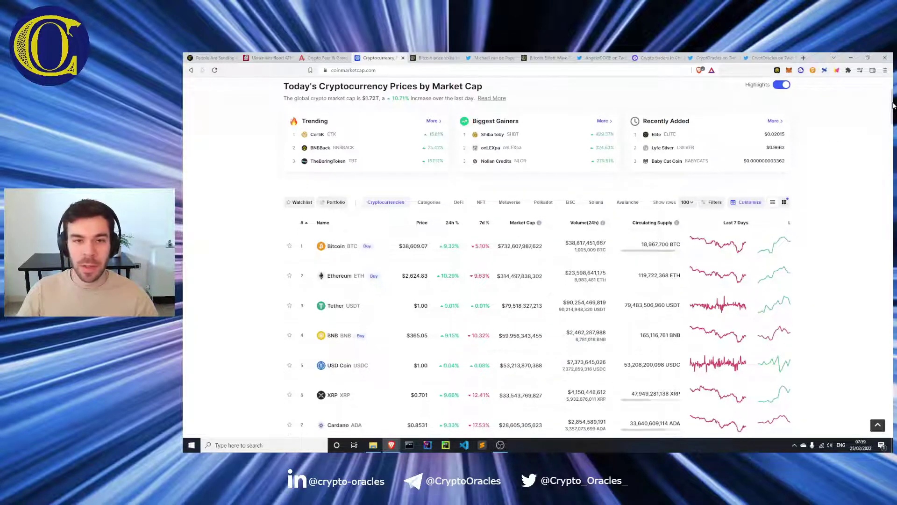
{"action": "left_click_drag", "start_coordinate": [893, 104], "coordinate": [894, 108]}
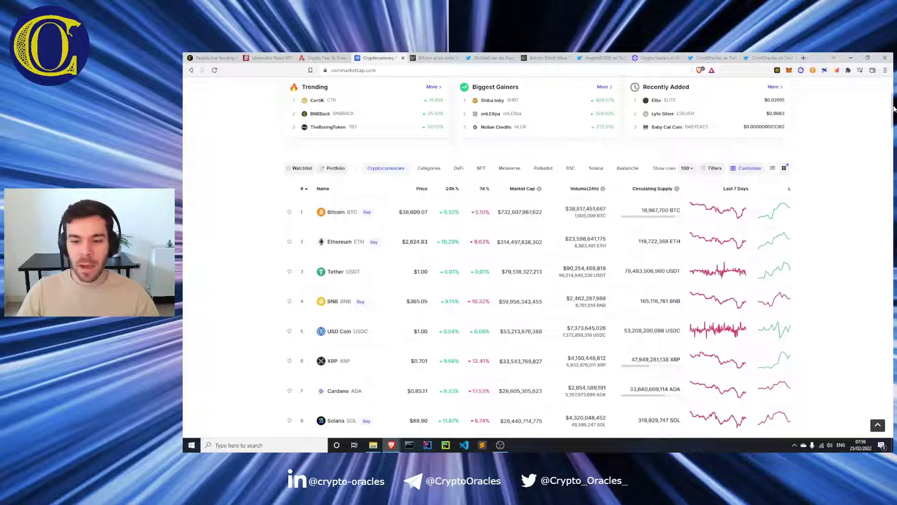
{"action": "left_click_drag", "start_coordinate": [893, 105], "coordinate": [893, 110]}
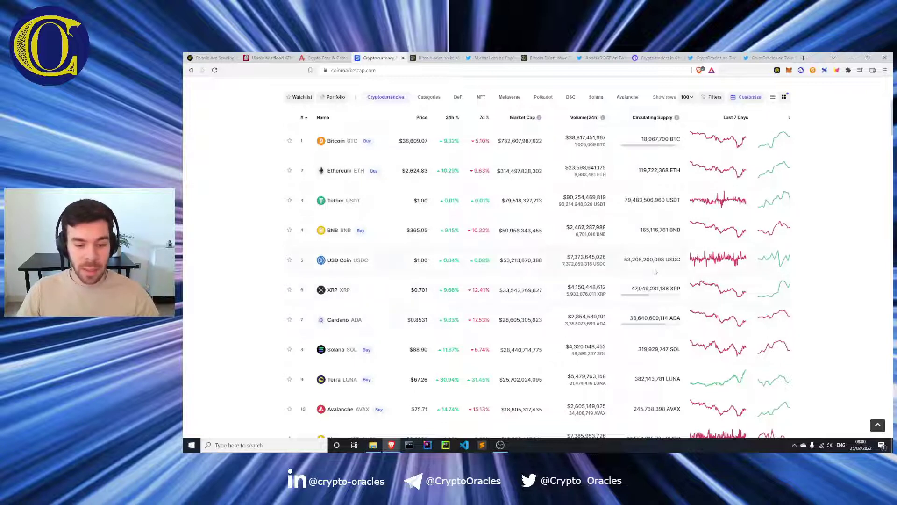
{"action": "left_click_drag", "start_coordinate": [892, 127], "coordinate": [893, 132]}
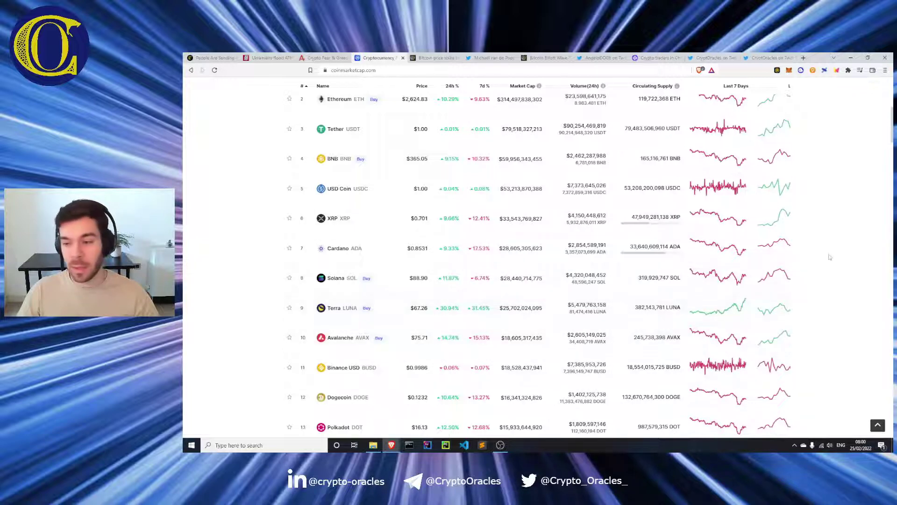
{"action": "scroll", "coordinate": [893, 140], "scroll_direction": "down", "scroll_amount": 5}
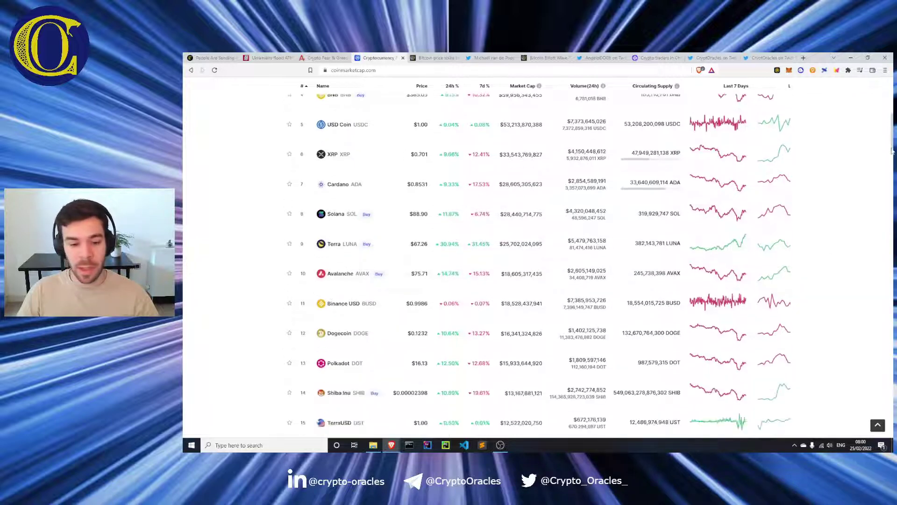
Step: Read the Cointelegraph $39K article, enlarge its BTC/USD 3-day chart, and open the quoted tweet
{"action": "key", "text": "ctrl+Tab"}
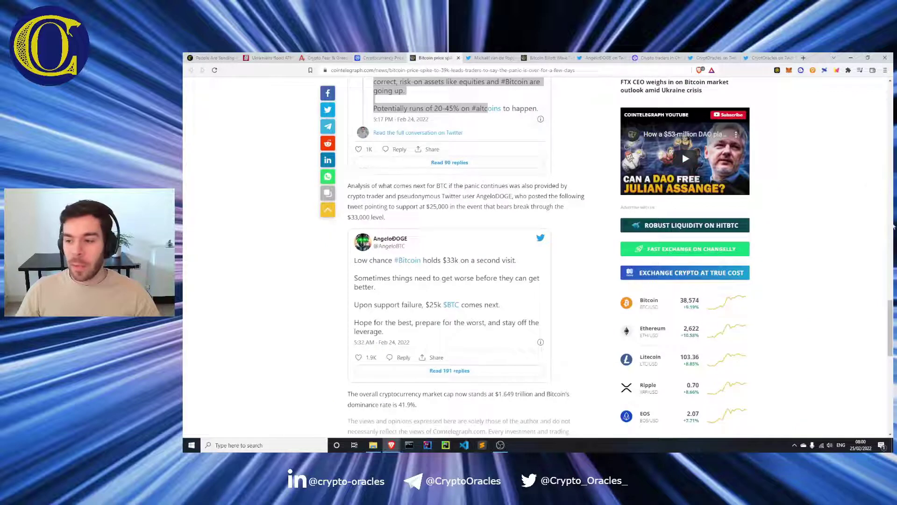
{"action": "left_click_drag", "start_coordinate": [891, 326], "coordinate": [891, 106]}
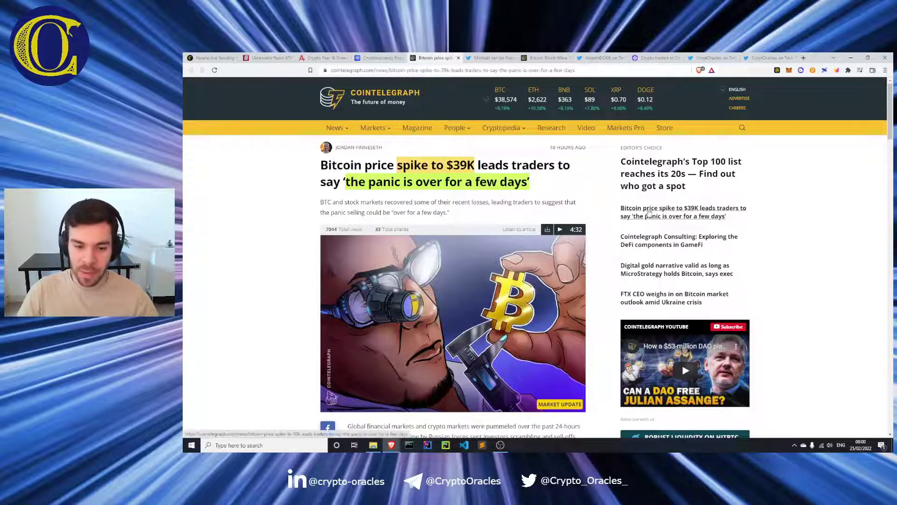
{"action": "left_click_drag", "start_coordinate": [889, 105], "coordinate": [885, 173]}
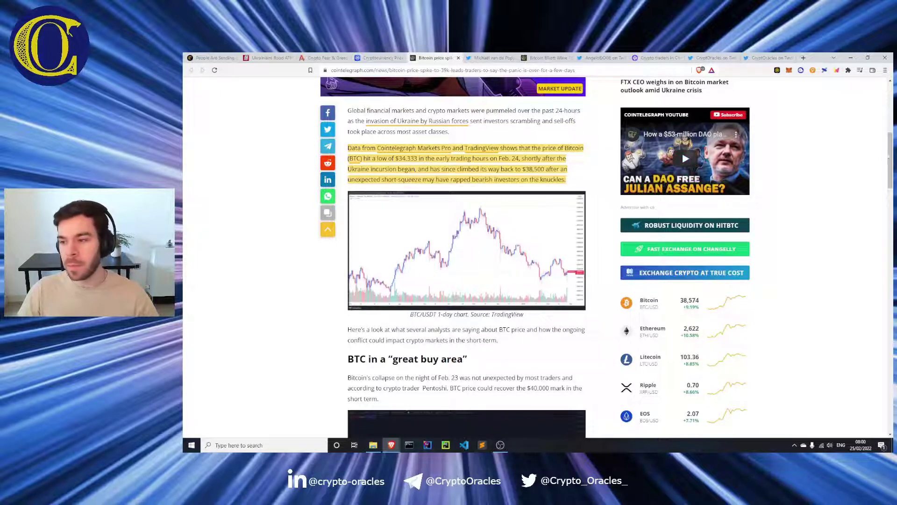
{"action": "mouse_move", "coordinate": [887, 160]}
{"action": "left_mouse_down"}
{"action": "mouse_move", "coordinate": [886, 183]}
{"action": "mouse_move", "coordinate": [855, 193]}
{"action": "left_mouse_up"}
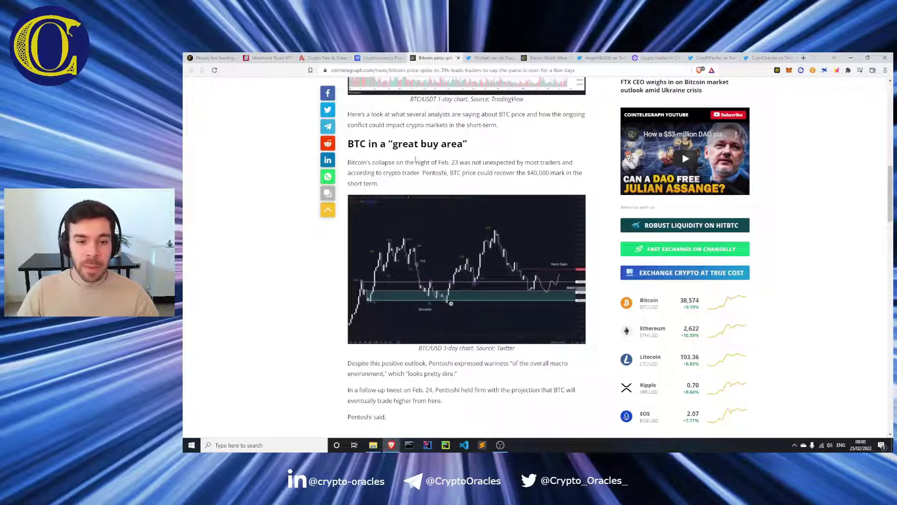
{"action": "left_click", "coordinate": [482, 305]}
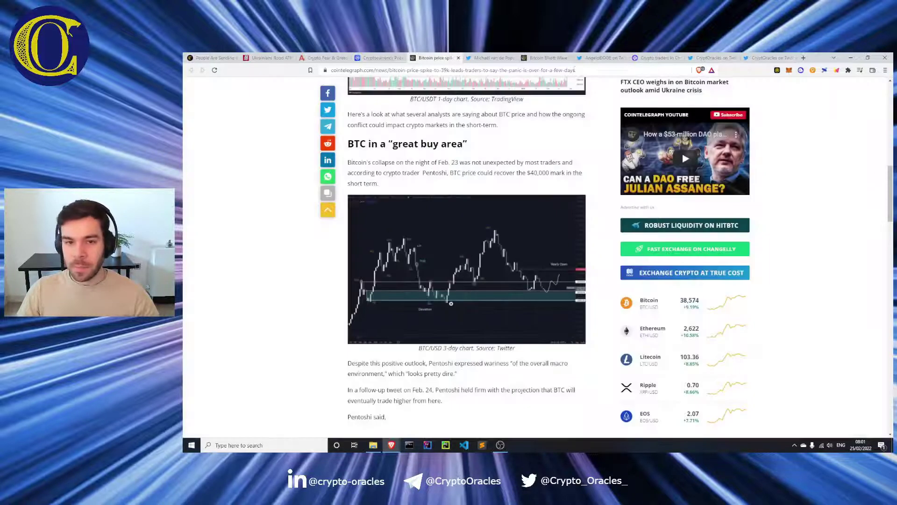
{"action": "left_click", "coordinate": [494, 57]}
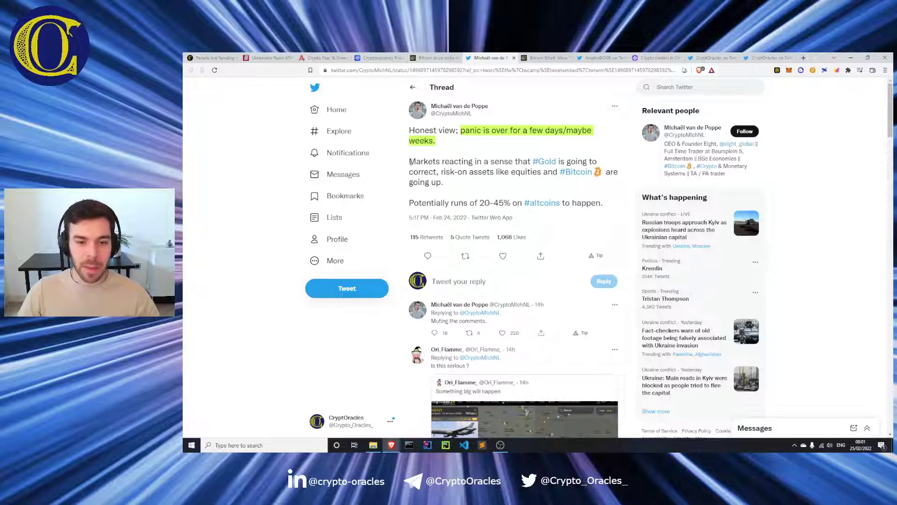
Step: Highlight the tweet's lines on markets reacting and on 20–45% altcoin runs
{"action": "left_click_drag", "start_coordinate": [409, 162], "coordinate": [598, 161]}
{"action": "left_click", "coordinate": [444, 172]}
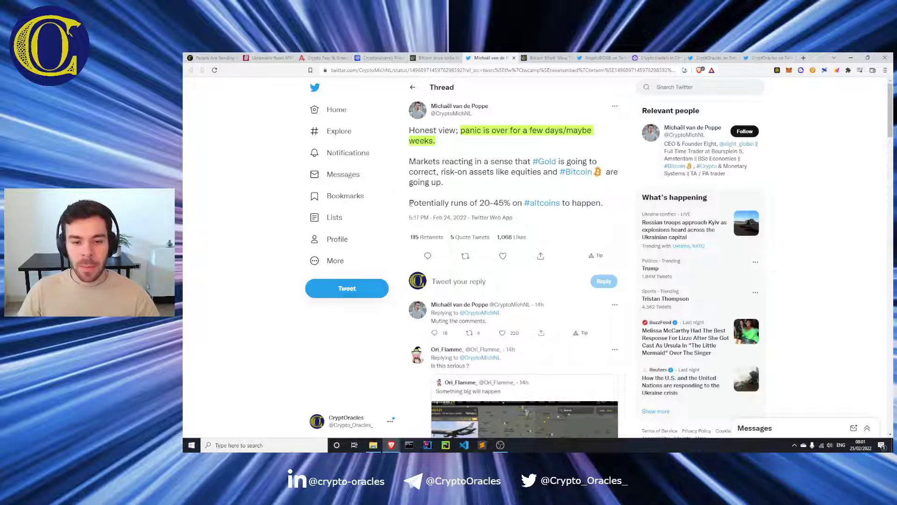
{"action": "left_click_drag", "start_coordinate": [409, 202], "coordinate": [595, 198]}
{"action": "left_click", "coordinate": [593, 193]}
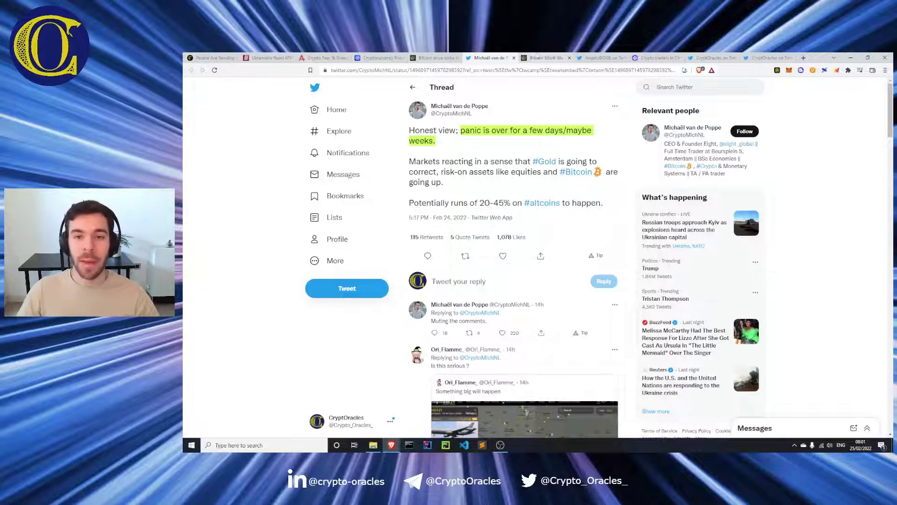
{"action": "left_click", "coordinate": [538, 59]}
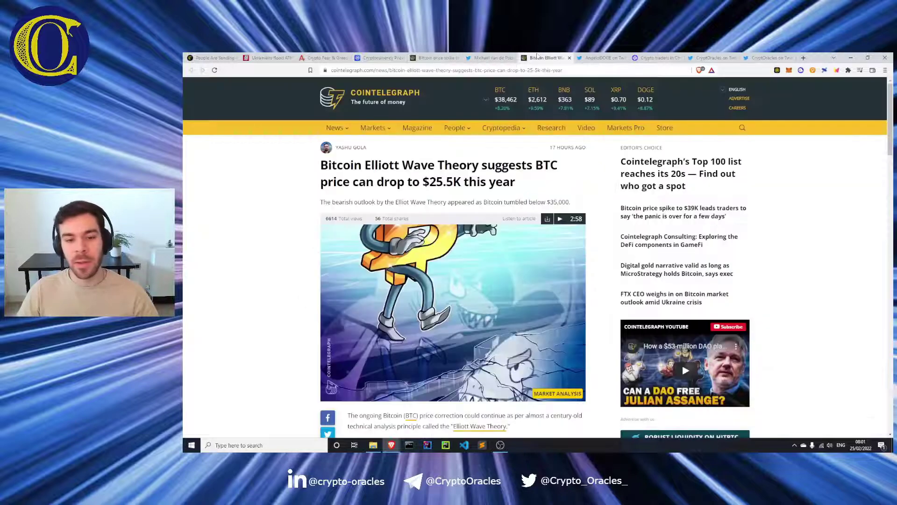
{"action": "left_click", "coordinate": [439, 57]}
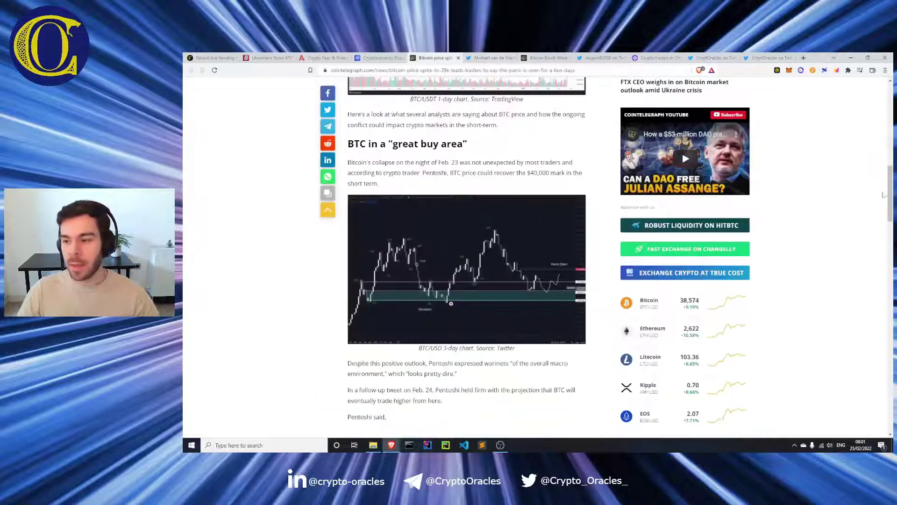
{"action": "left_click_drag", "start_coordinate": [890, 205], "coordinate": [891, 228]}
{"action": "scroll", "coordinate": [578, 255], "scroll_direction": "down", "scroll_amount": 5}
{"action": "scroll", "coordinate": [577, 255], "scroll_direction": "down", "scroll_amount": 3}
{"action": "scroll", "coordinate": [577, 256], "scroll_direction": "down", "scroll_amount": 1}
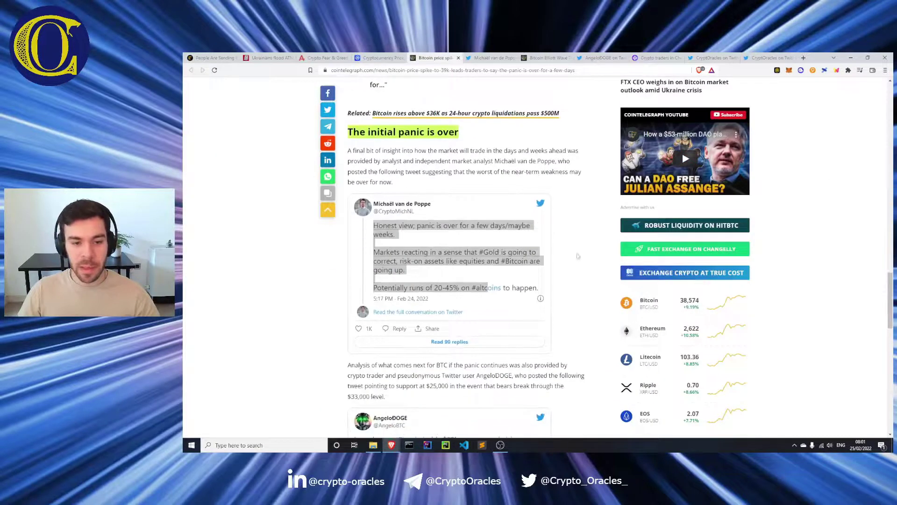
{"action": "scroll", "coordinate": [558, 250], "scroll_direction": "down", "scroll_amount": 2}
{"action": "scroll", "coordinate": [559, 250], "scroll_direction": "down", "scroll_amount": 2}
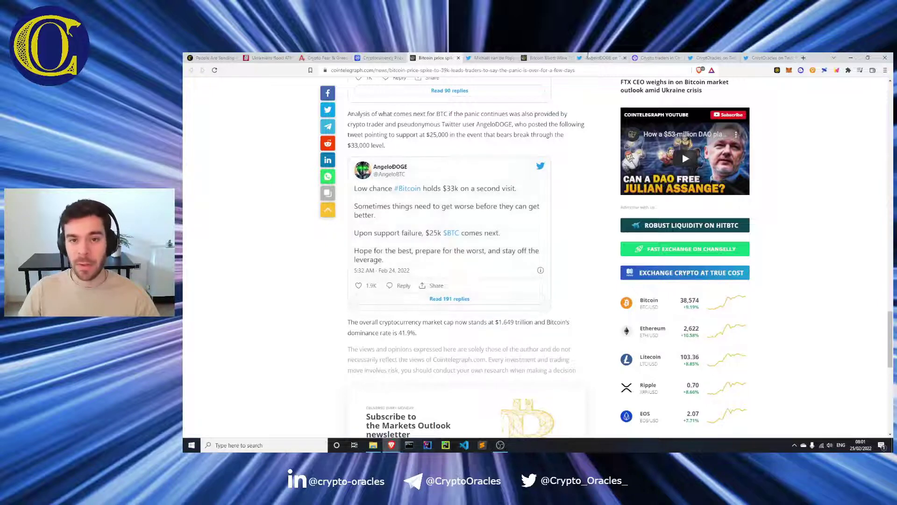
{"action": "left_click", "coordinate": [549, 57]}
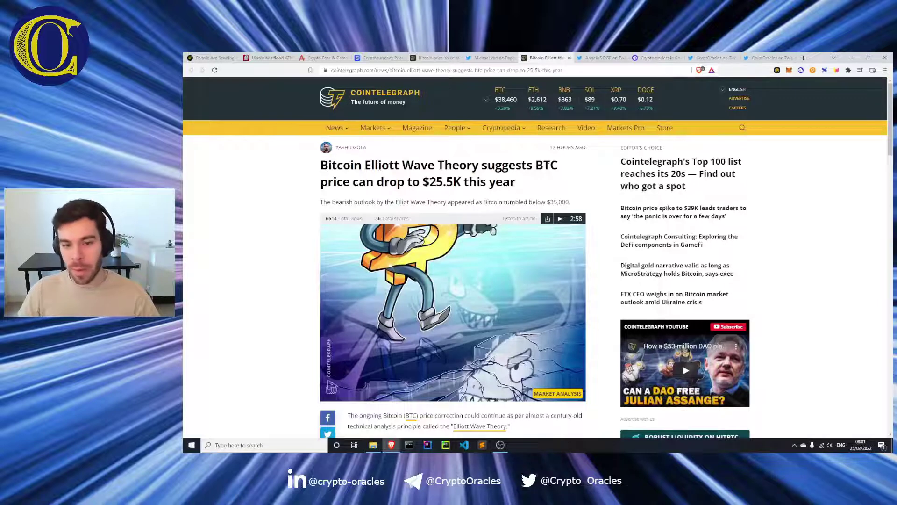
{"action": "left_click_drag", "start_coordinate": [889, 123], "coordinate": [886, 192]}
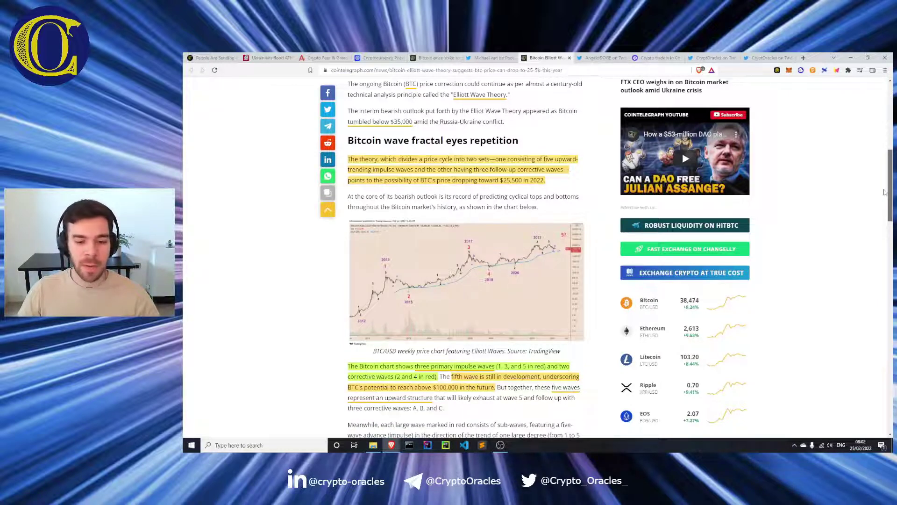
{"action": "scroll", "coordinate": [884, 191], "scroll_direction": "down", "scroll_amount": 1}
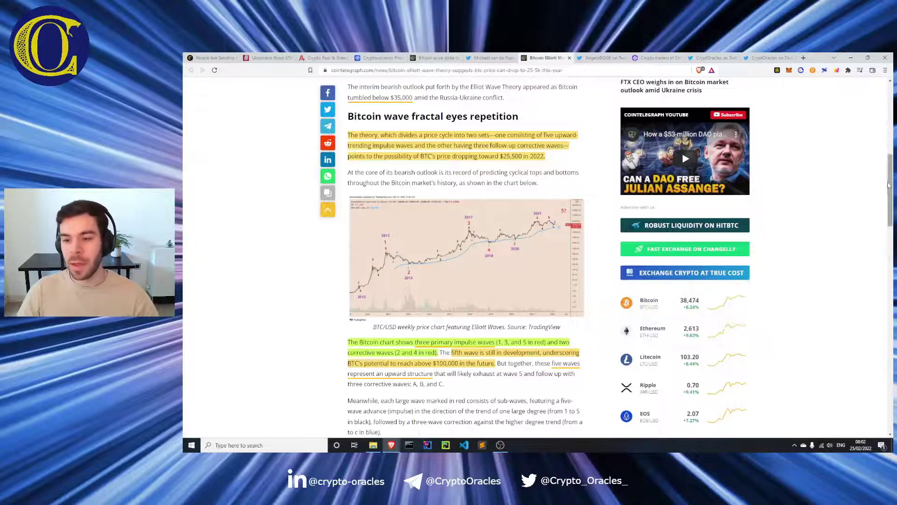
{"action": "left_click_drag", "start_coordinate": [890, 184], "coordinate": [890, 221]}
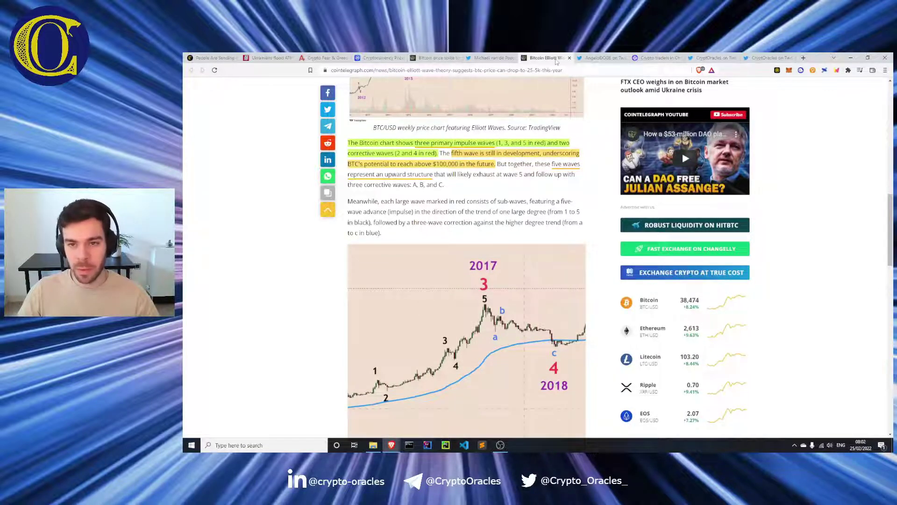
Step: Open AngeloDOGE's tweet warning of a $25K drop if $33K support fails
{"action": "left_click", "coordinate": [600, 57]}
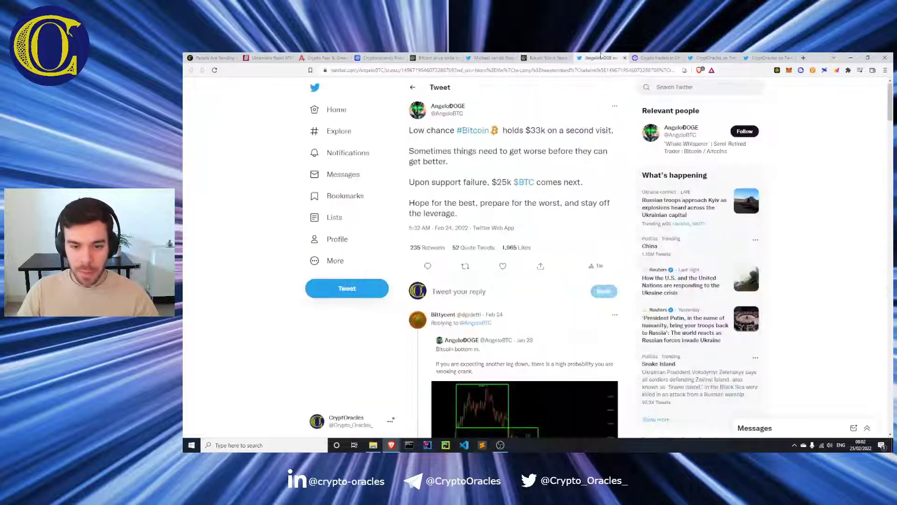
Step: Open Forkast's article on China jailing crypto traders and read its fast facts
{"action": "left_click", "coordinate": [660, 58]}
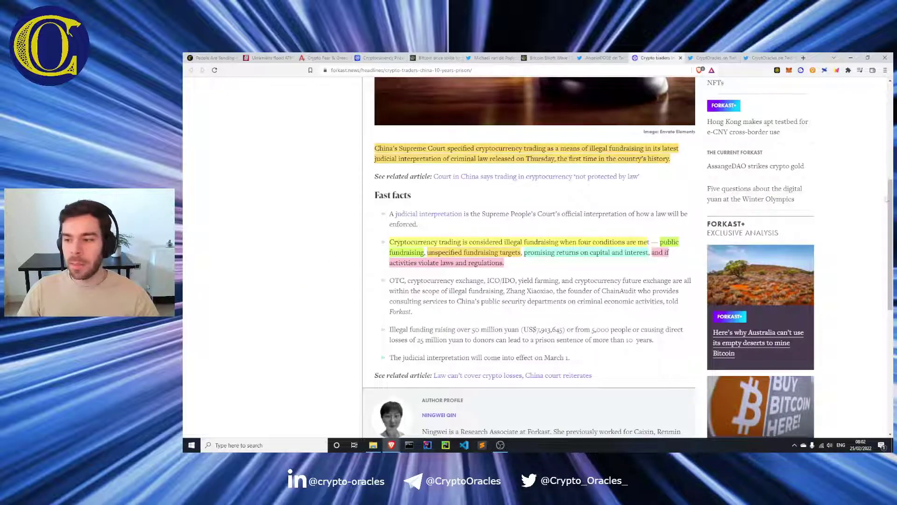
{"action": "scroll", "coordinate": [479, 167], "scroll_direction": "up", "scroll_amount": 4}
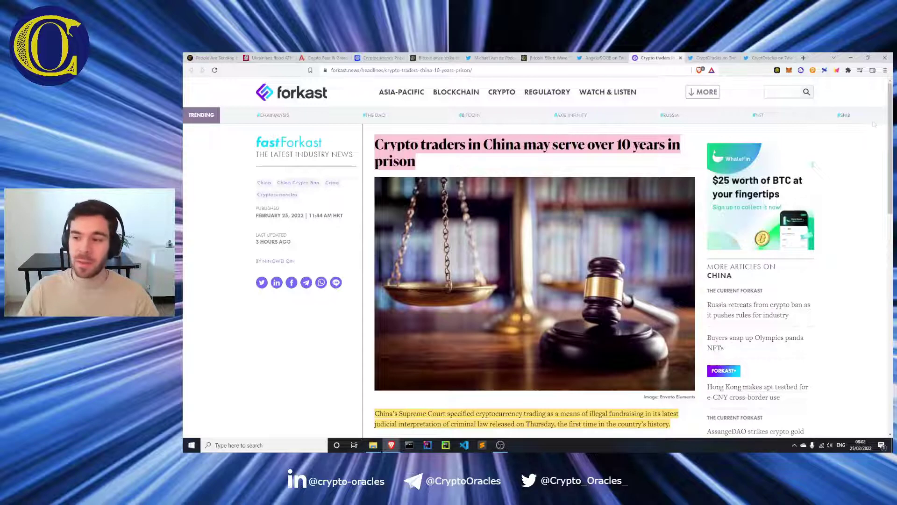
{"action": "scroll", "coordinate": [475, 162], "scroll_direction": "down", "scroll_amount": 2}
{"action": "scroll", "coordinate": [534, 246], "scroll_direction": "down", "scroll_amount": 1}
{"action": "scroll", "coordinate": [631, 225], "scroll_direction": "down", "scroll_amount": 1}
{"action": "scroll", "coordinate": [771, 211], "scroll_direction": "down", "scroll_amount": 1}
{"action": "scroll", "coordinate": [863, 206], "scroll_direction": "down", "scroll_amount": 1}
{"action": "scroll", "coordinate": [863, 206], "scroll_direction": "down", "scroll_amount": 1}
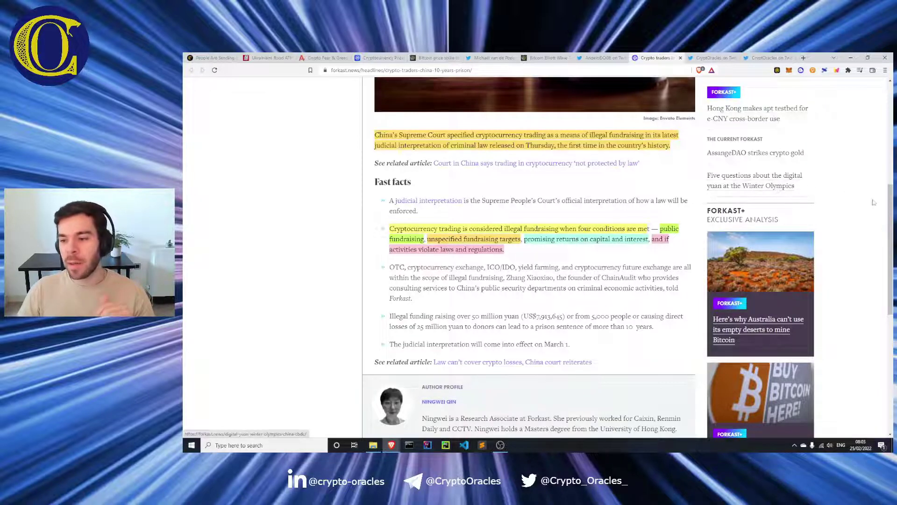
Step: Show the BTC support-wick chart tweet, then Crypto Oracles' tweet on 60% European gas jump
{"action": "left_click", "coordinate": [713, 59]}
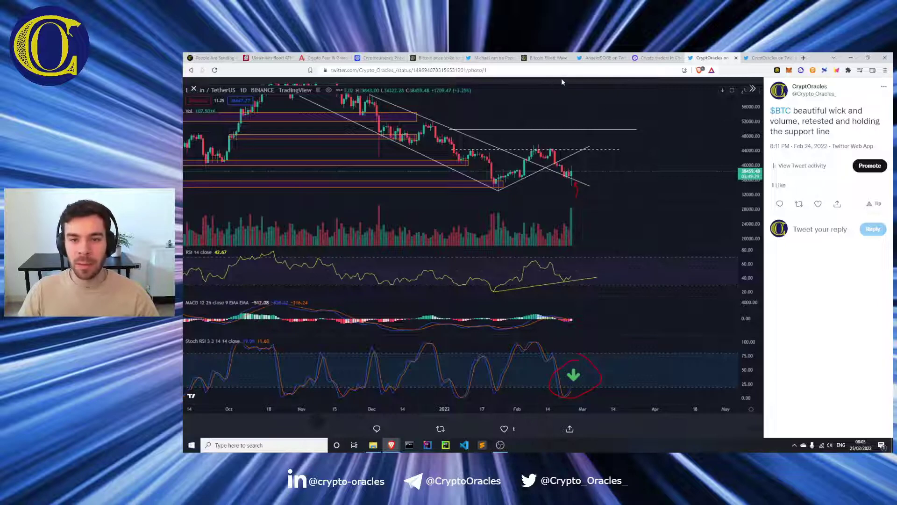
{"action": "left_click", "coordinate": [749, 57]}
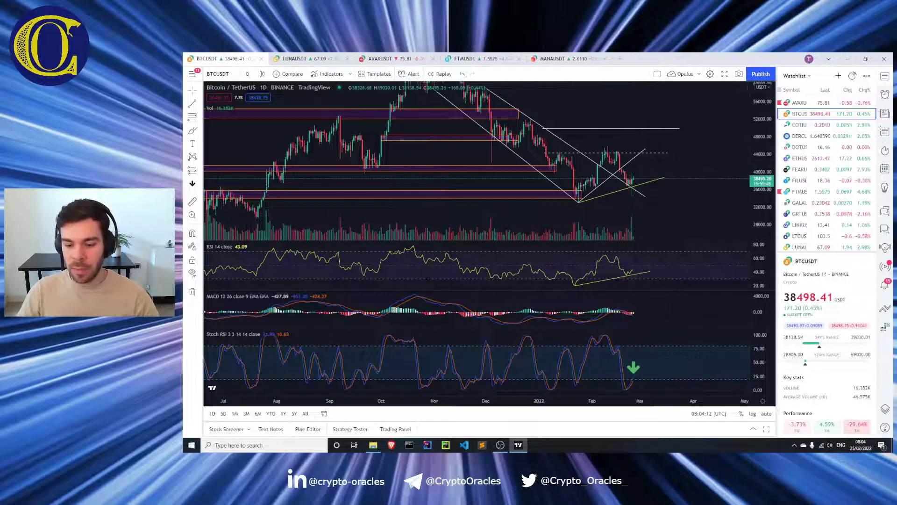
{"action": "scroll", "coordinate": [634, 215], "scroll_direction": "up", "scroll_amount": 2}
{"action": "scroll", "coordinate": [610, 203], "scroll_direction": "up", "scroll_amount": 2}
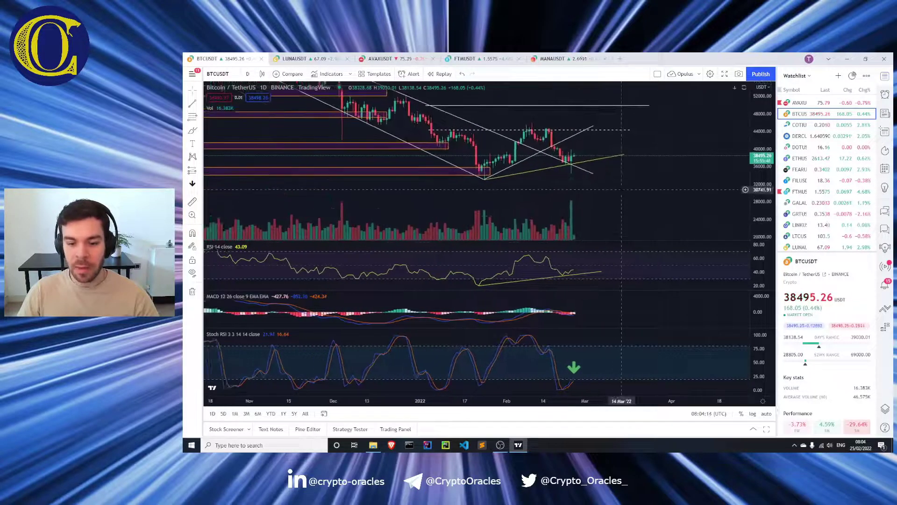
Step: Draw a short rising trend line beside the latest BTC/USDT daily volume bars
{"action": "left_click_drag", "start_coordinate": [627, 185], "coordinate": [632, 197]}
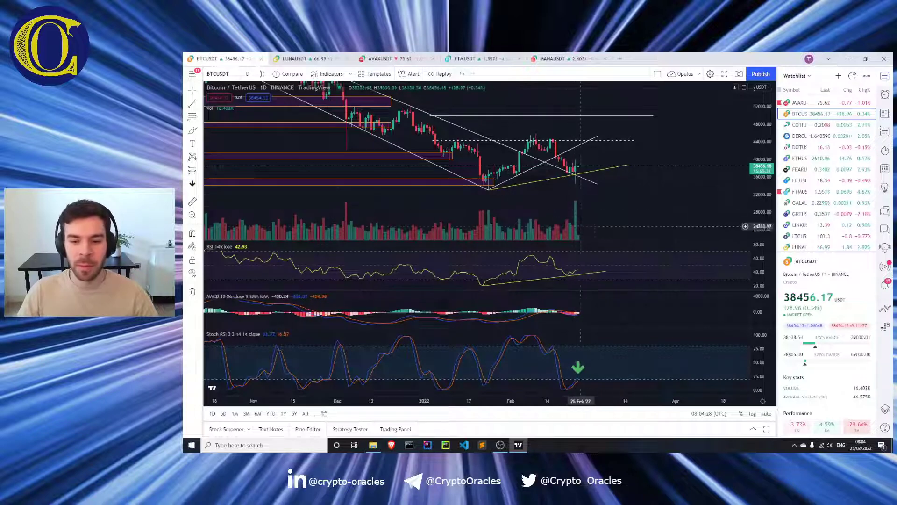
{"action": "left_click", "coordinate": [578, 230]}
{"action": "left_click", "coordinate": [629, 217]}
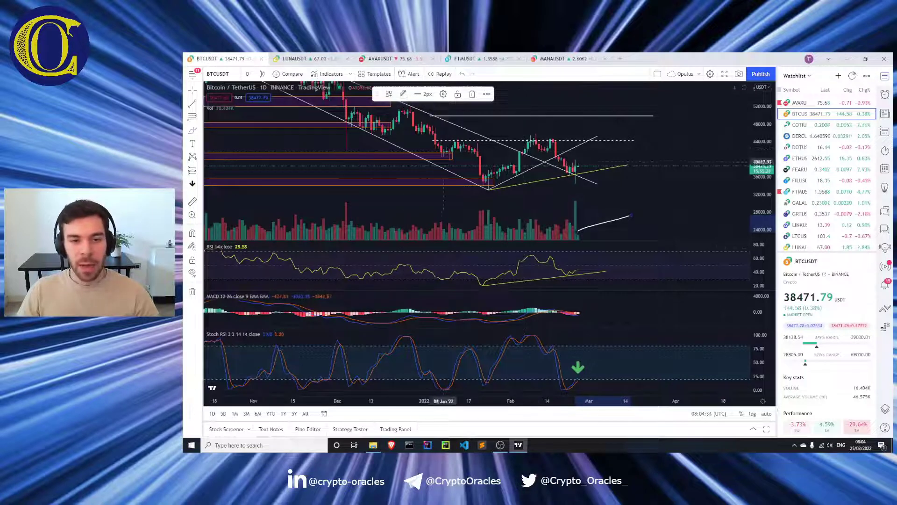
Step: Rescale the LUNA/USDT chart, switch it to 4-hour candles, then go to AVAX/USDT
{"action": "left_click", "coordinate": [317, 58]}
{"action": "left_click_drag", "start_coordinate": [759, 186], "coordinate": [758, 207]}
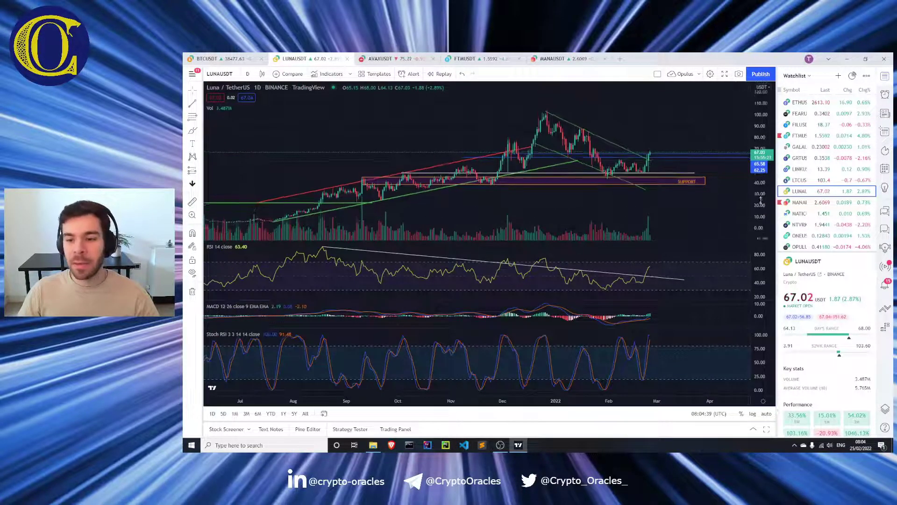
{"action": "scroll", "coordinate": [656, 400], "scroll_direction": "up", "scroll_amount": 3}
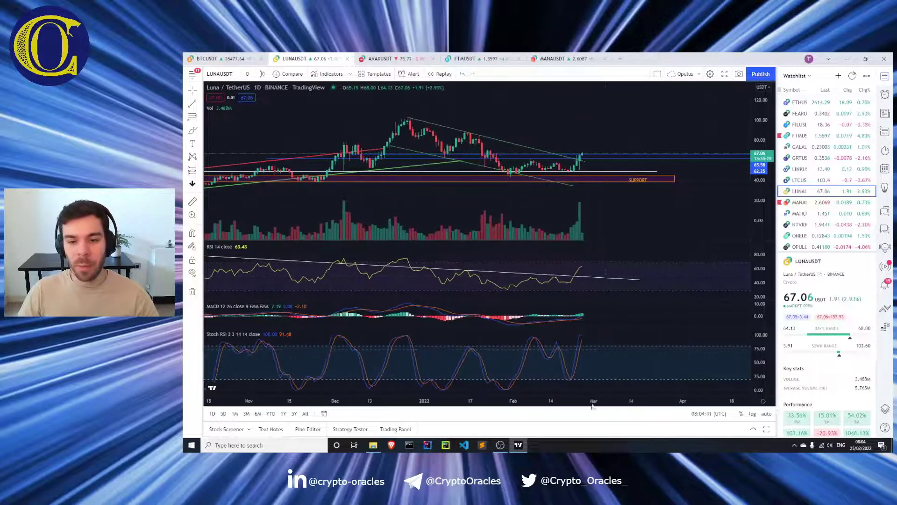
{"action": "scroll", "coordinate": [757, 203], "scroll_direction": "up", "scroll_amount": 3}
{"action": "left_click_drag", "start_coordinate": [757, 203], "coordinate": [757, 198]}
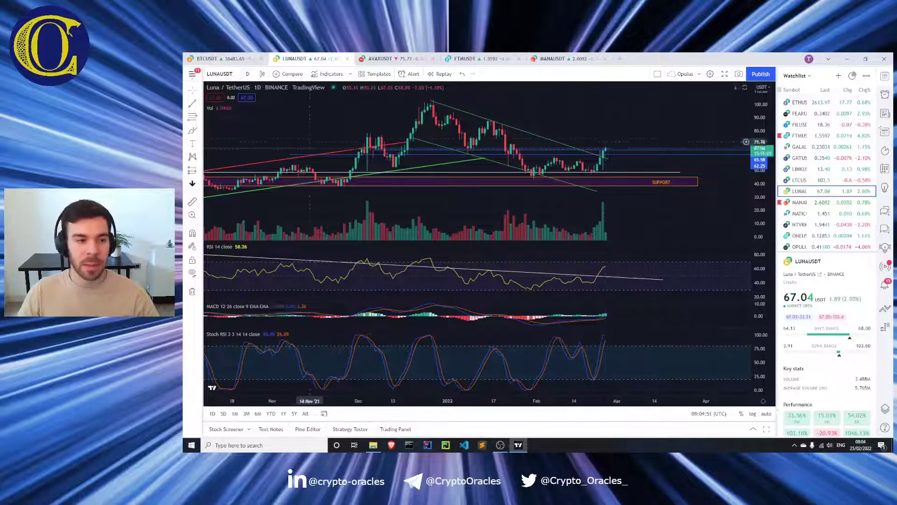
{"action": "left_click", "coordinate": [248, 74]}
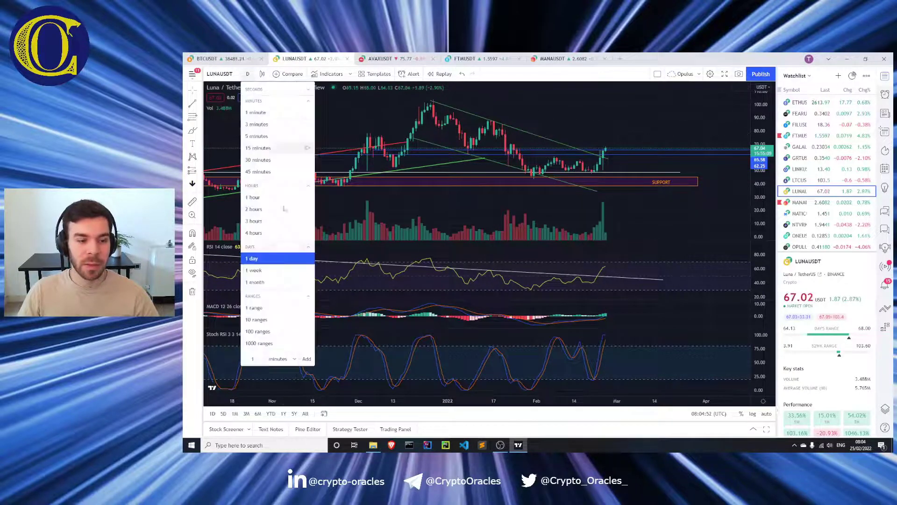
{"action": "left_click", "coordinate": [270, 232]}
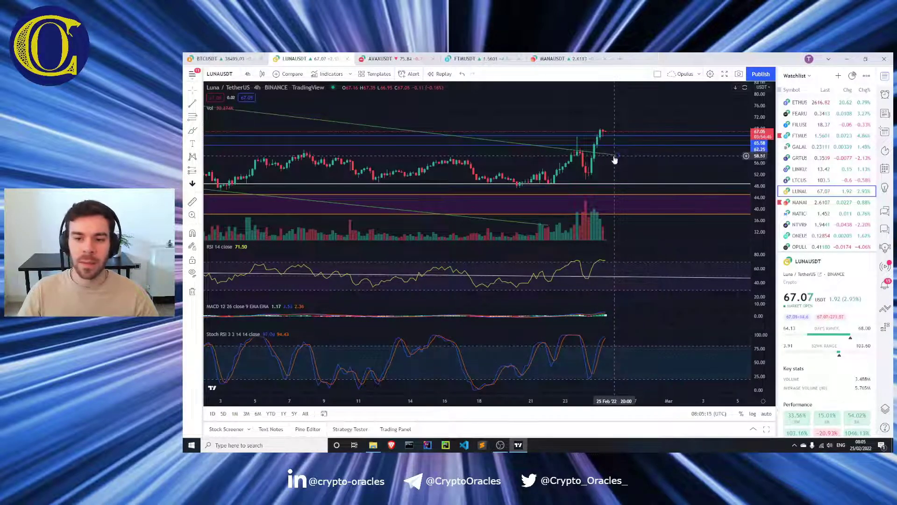
{"action": "key", "text": "ctrl+Tab"}
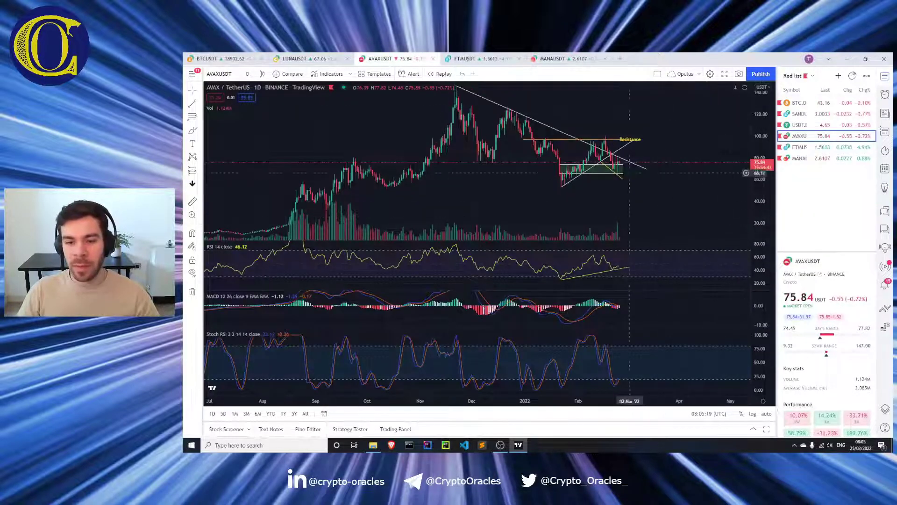
{"action": "left_click", "coordinate": [248, 73]}
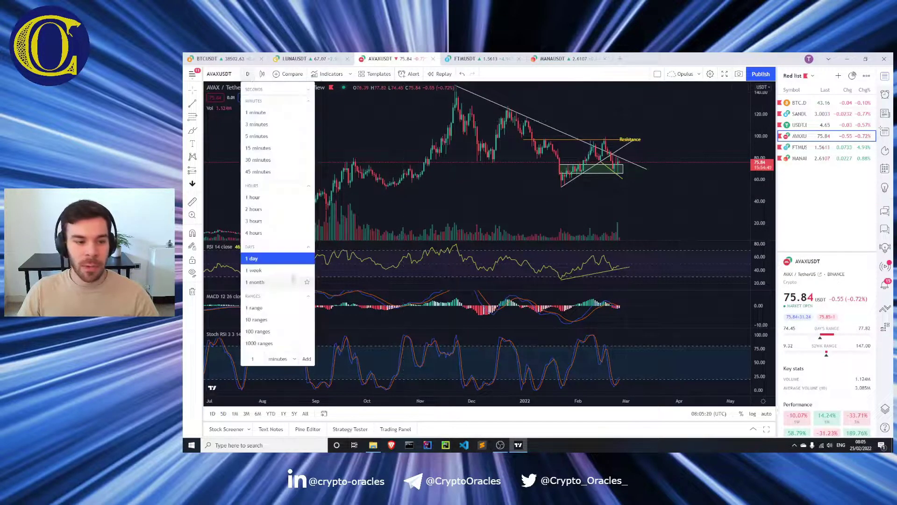
{"action": "left_click", "coordinate": [270, 233]}
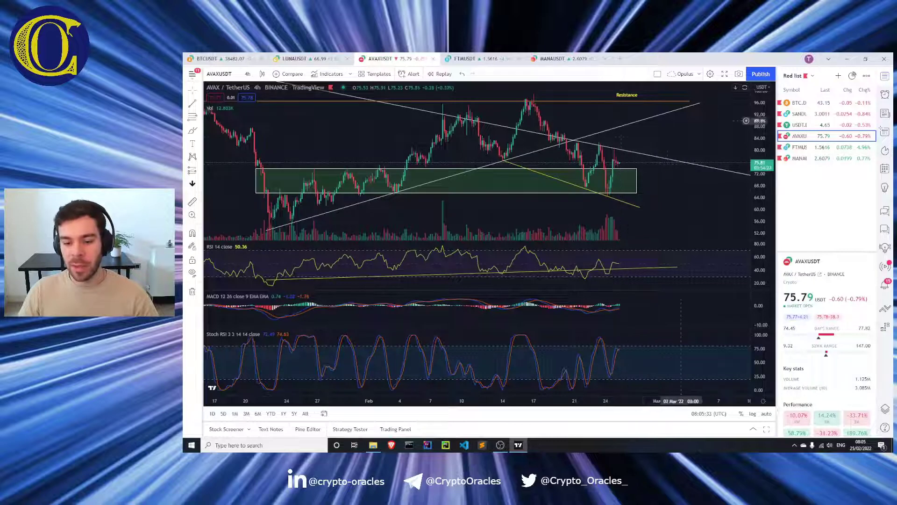
{"action": "left_click", "coordinate": [247, 73]}
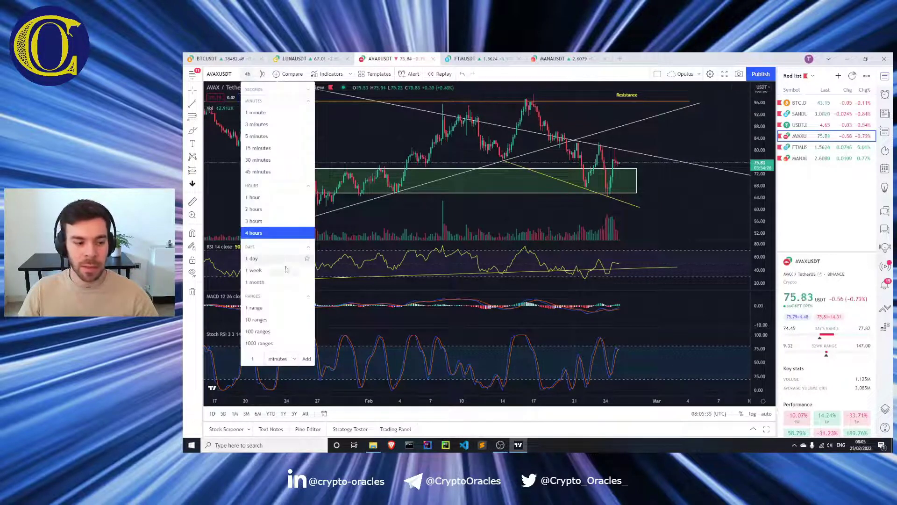
{"action": "left_click", "coordinate": [252, 258]}
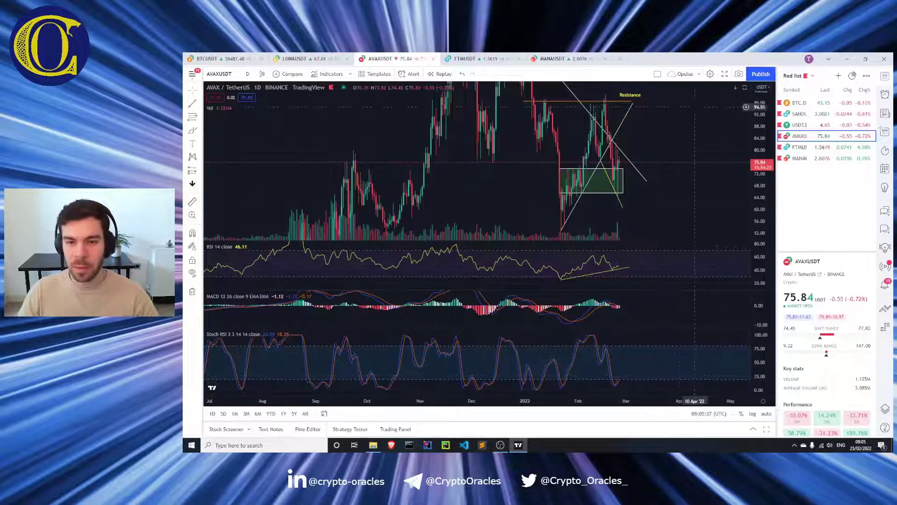
Step: View the FTMUSDT chart, then set MANAUSDT to 4-hour candles and pan back to earlier prices
{"action": "left_click", "coordinate": [477, 58]}
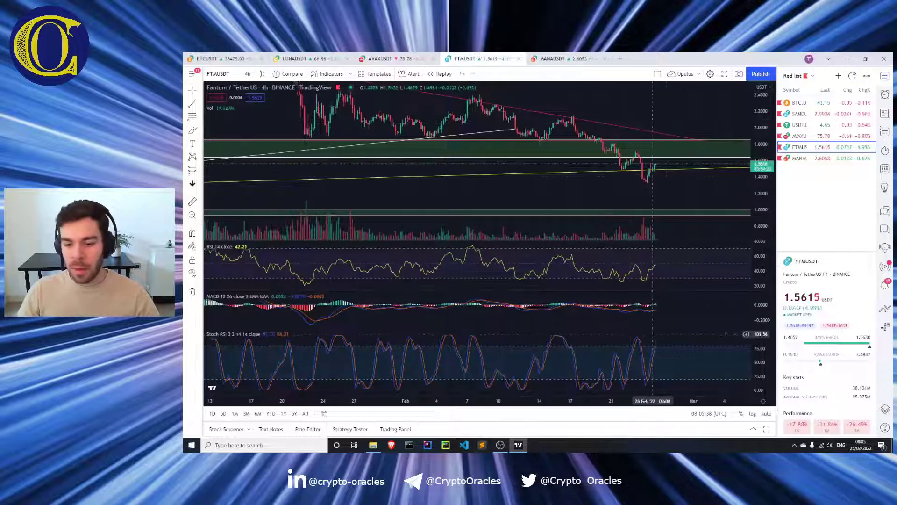
{"action": "left_click", "coordinate": [560, 58]}
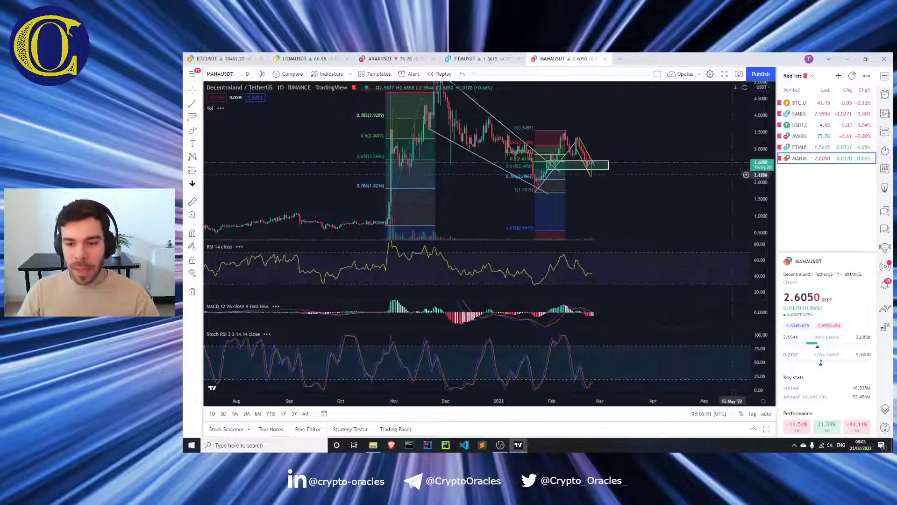
{"action": "scroll", "coordinate": [649, 386], "scroll_direction": "up", "scroll_amount": 3}
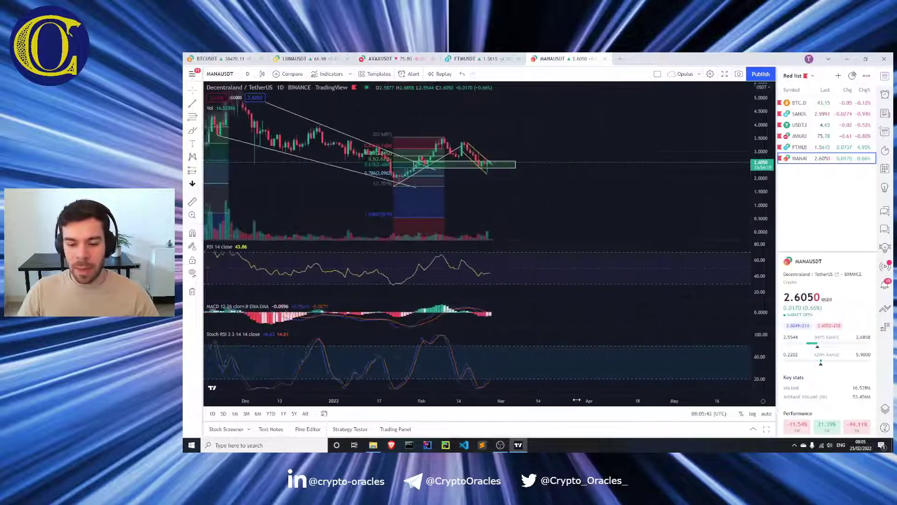
{"action": "scroll", "coordinate": [528, 209], "scroll_direction": "left", "scroll_amount": 2}
{"action": "left_click", "coordinate": [248, 75]}
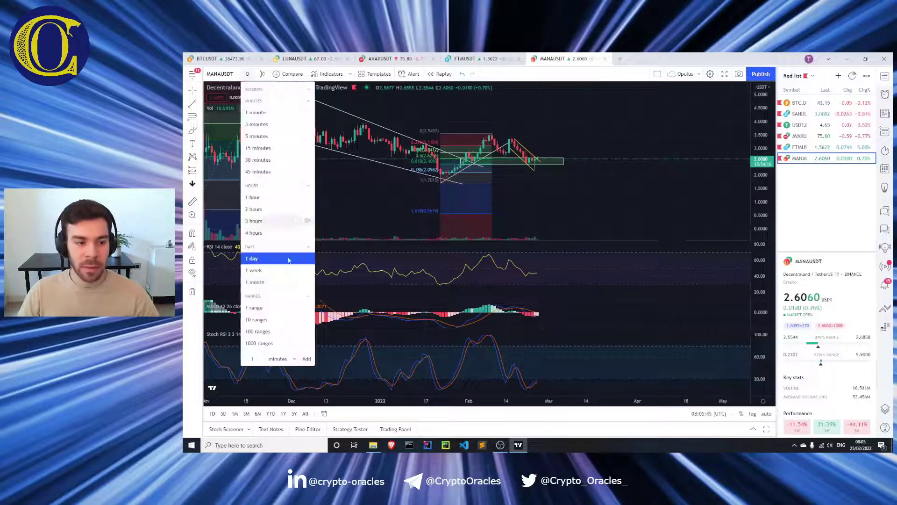
{"action": "left_click", "coordinate": [253, 232]}
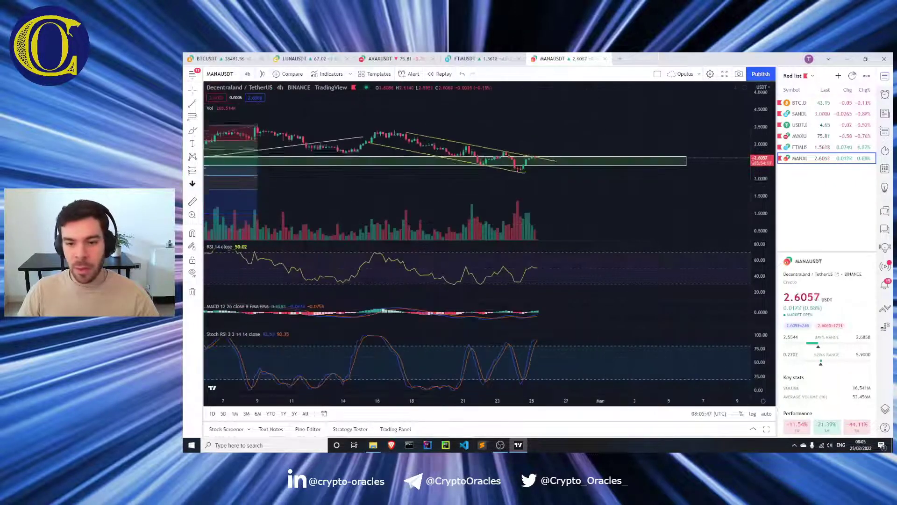
{"action": "scroll", "coordinate": [586, 152], "scroll_direction": "left", "scroll_amount": 2}
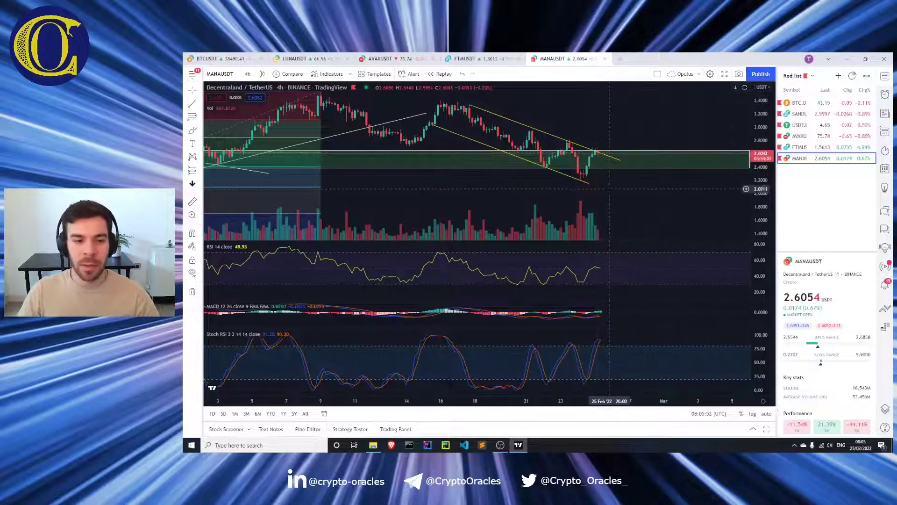
{"action": "left_click_drag", "start_coordinate": [599, 155], "coordinate": [664, 190]}
{"action": "scroll", "coordinate": [526, 391], "scroll_direction": "down", "scroll_amount": 5}
{"action": "mouse_move", "coordinate": [652, 197]}
{"action": "left_mouse_down"}
{"action": "mouse_move", "coordinate": [667, 212]}
{"action": "mouse_move", "coordinate": [668, 203]}
{"action": "left_mouse_up"}
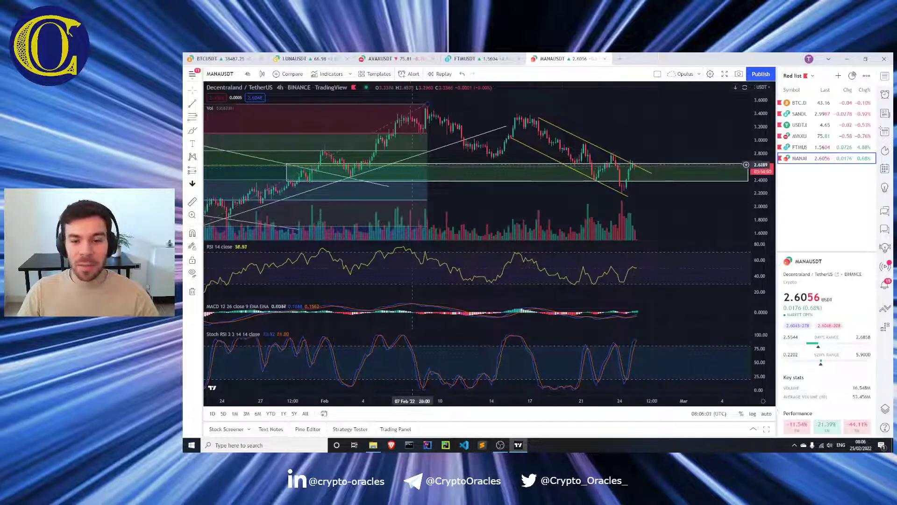